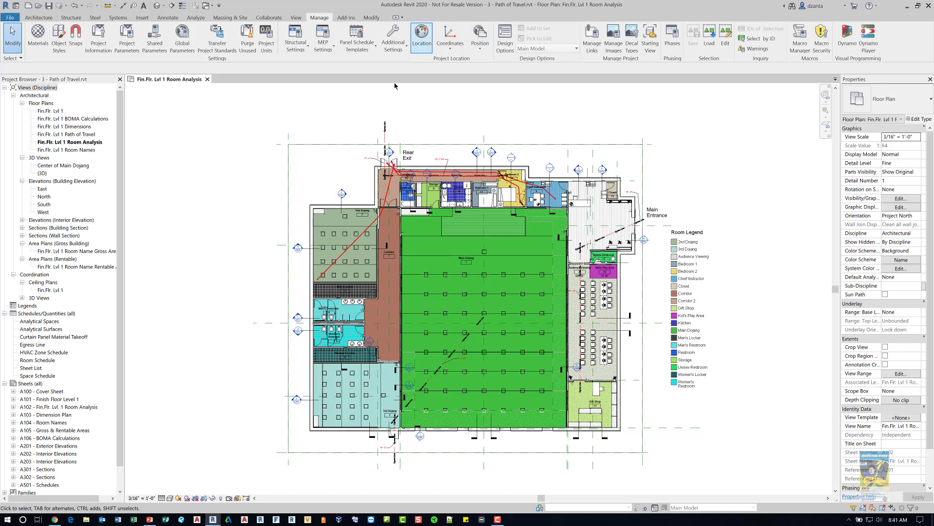
# Zoom in on the 2nd Dojang and its path of travel line
pyautogui.scroll(2, 360, 228)
pyautogui.scroll(1, 360, 229)
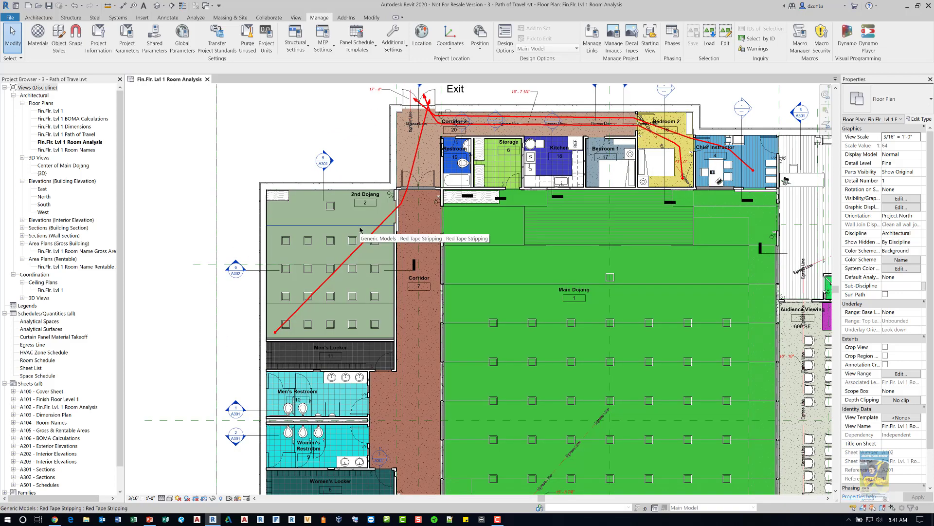
pyautogui.scroll(3, 363, 227)
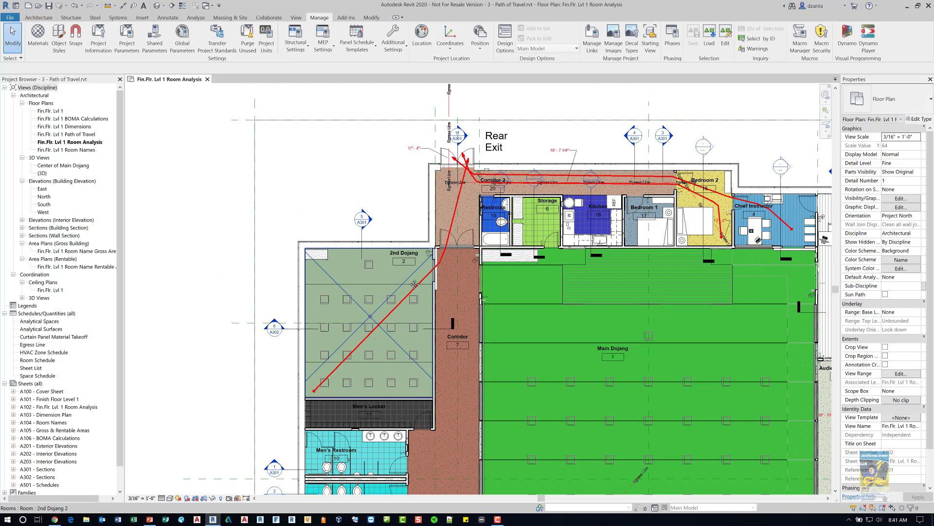
pyautogui.scroll(1, 410, 282)
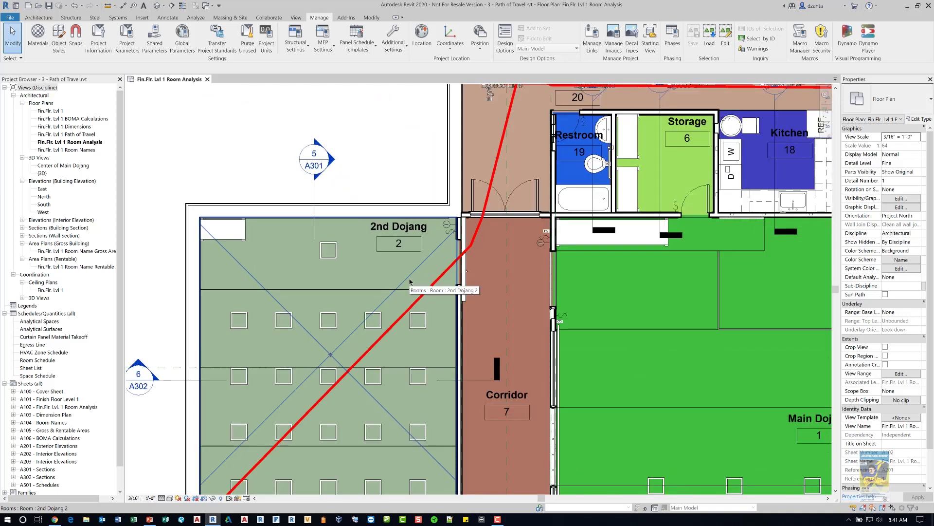
pyautogui.click(445, 279)
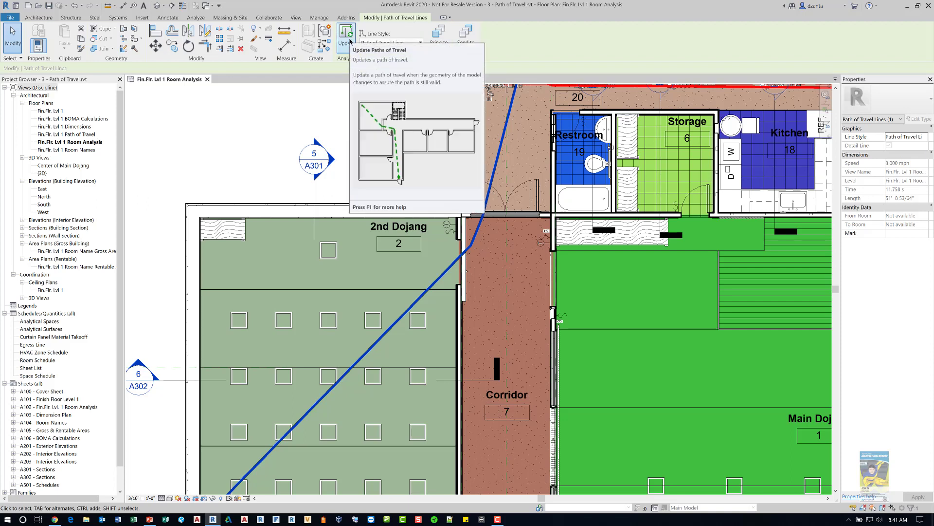
pyautogui.click(397, 42)
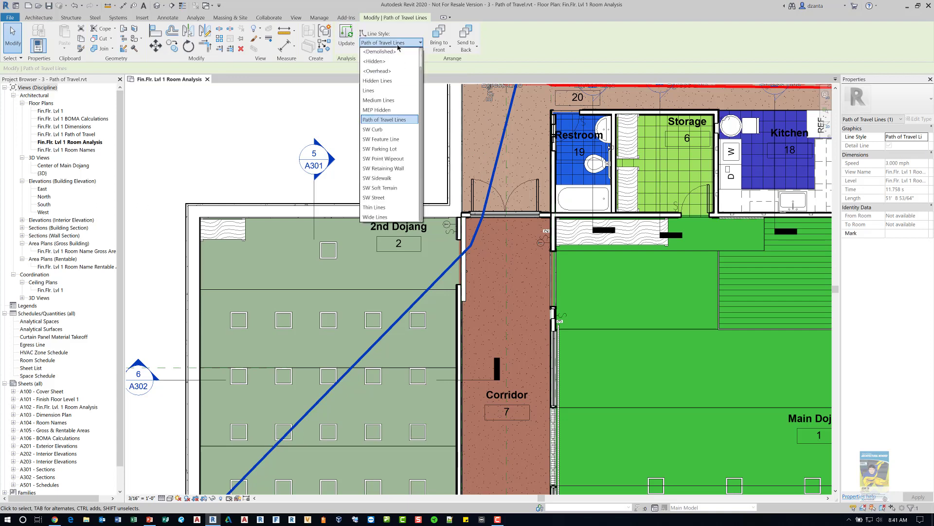
pyautogui.click(398, 43)
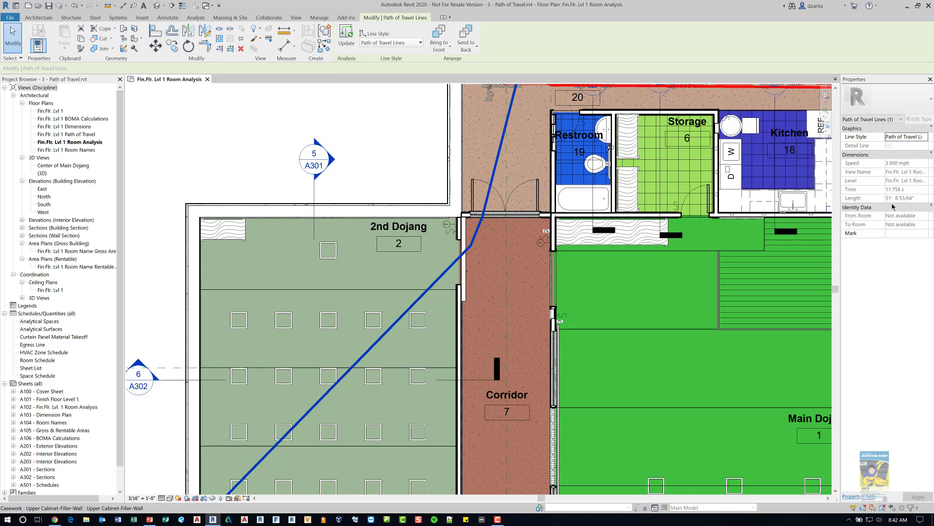
# Review the Route Analysis Settings with Doors excluded as obstacles and accept them
pyautogui.click(238, 149)
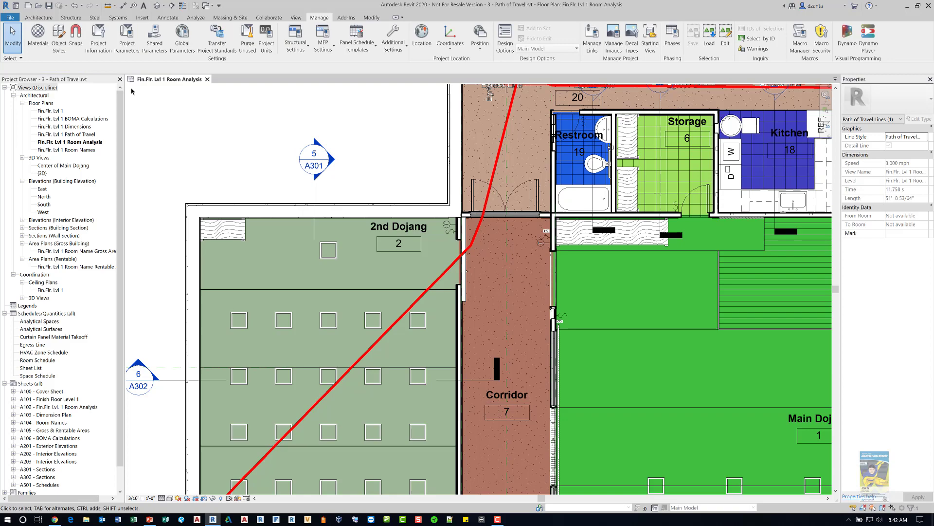
pyautogui.scroll(-4, 340, 174)
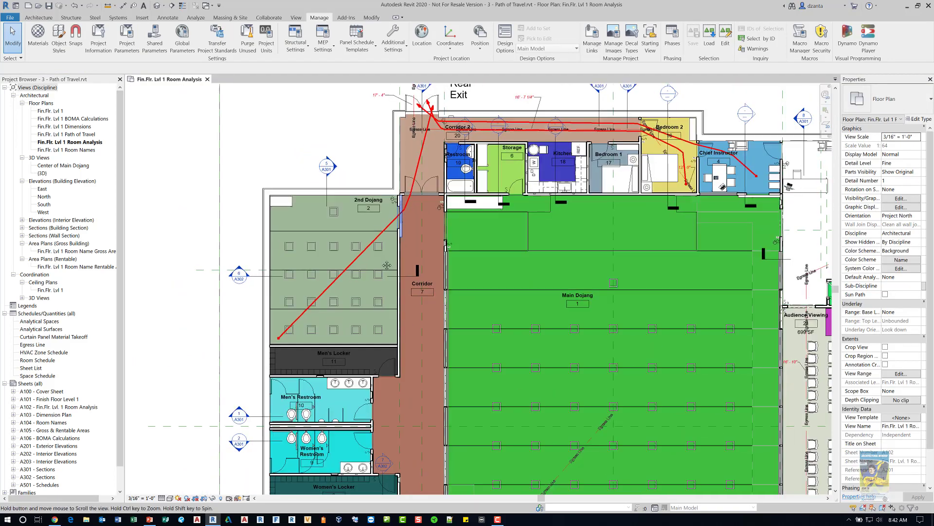
pyautogui.scroll(2, 357, 308)
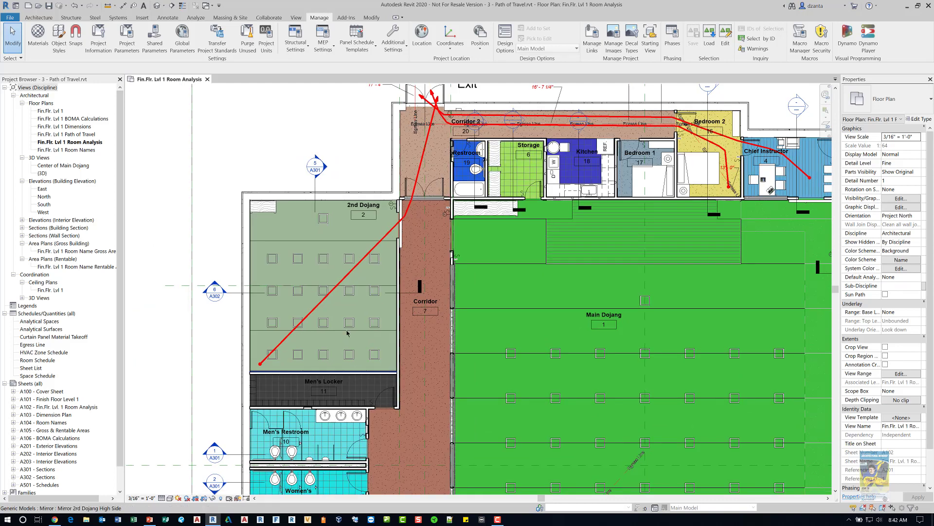
pyautogui.click(195, 21)
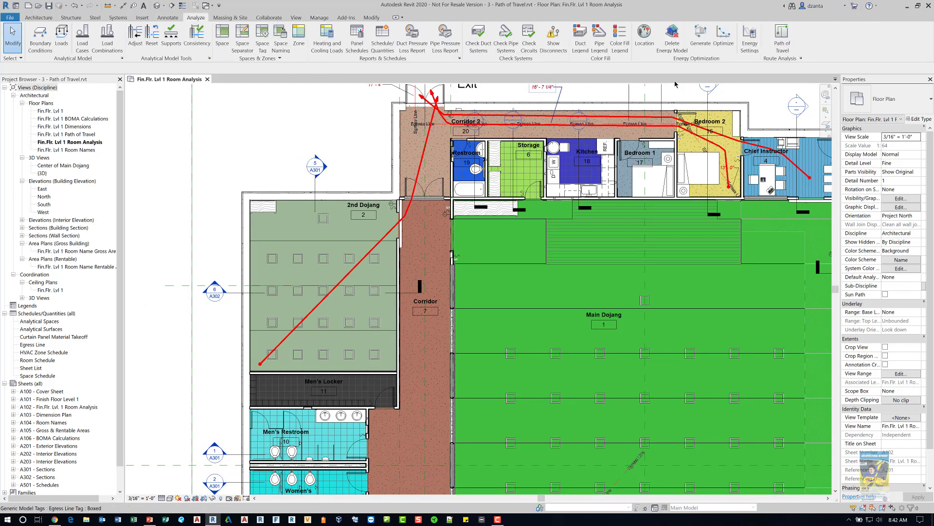
pyautogui.click(783, 63)
pyautogui.click(801, 59)
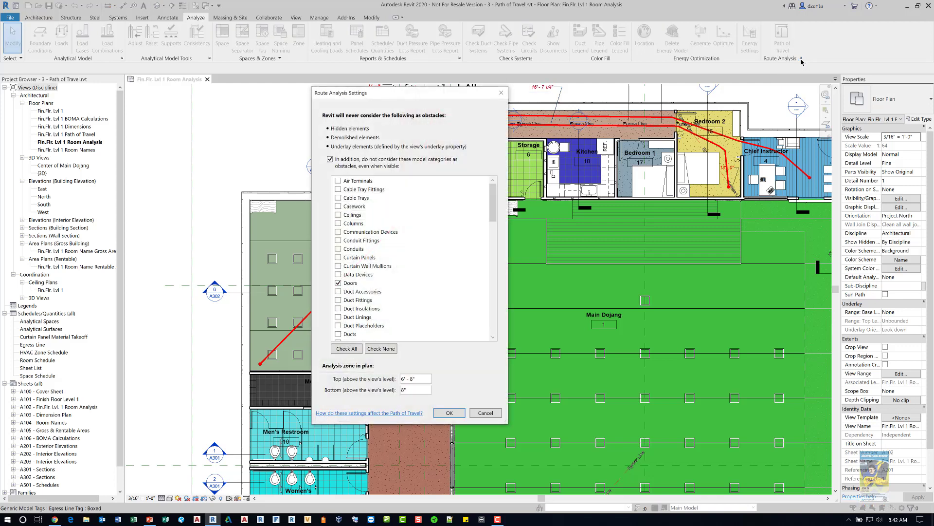
pyautogui.moveTo(478, 97); pyautogui.dragTo(546, 105)
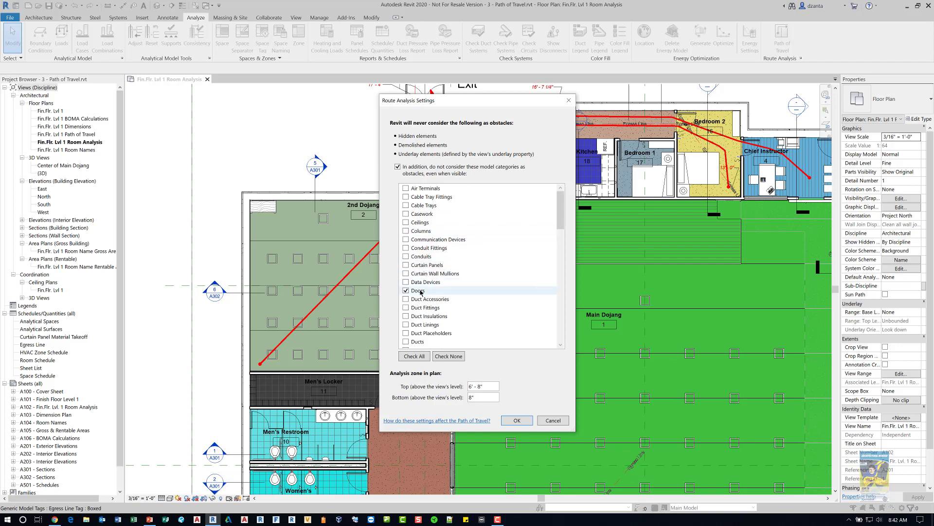
pyautogui.click(517, 420)
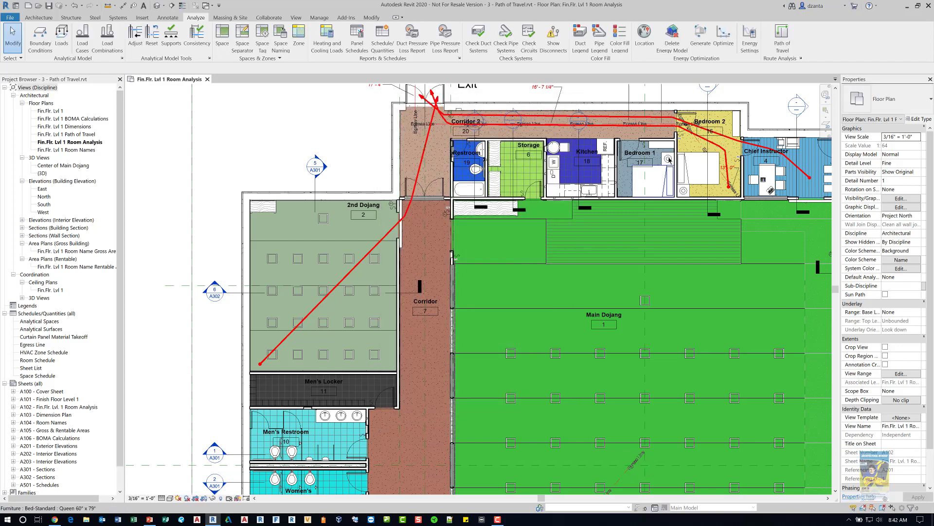
pyautogui.click(787, 51)
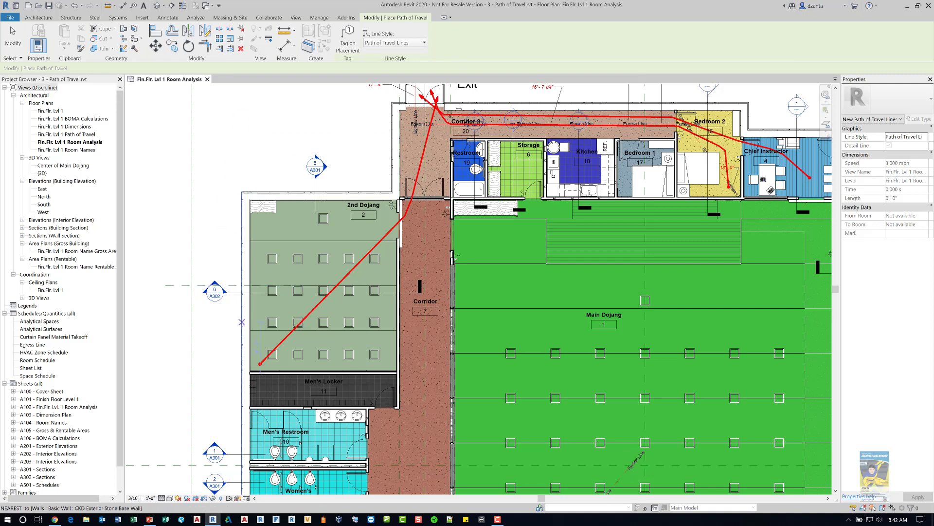
pyautogui.scroll(3, 282, 440)
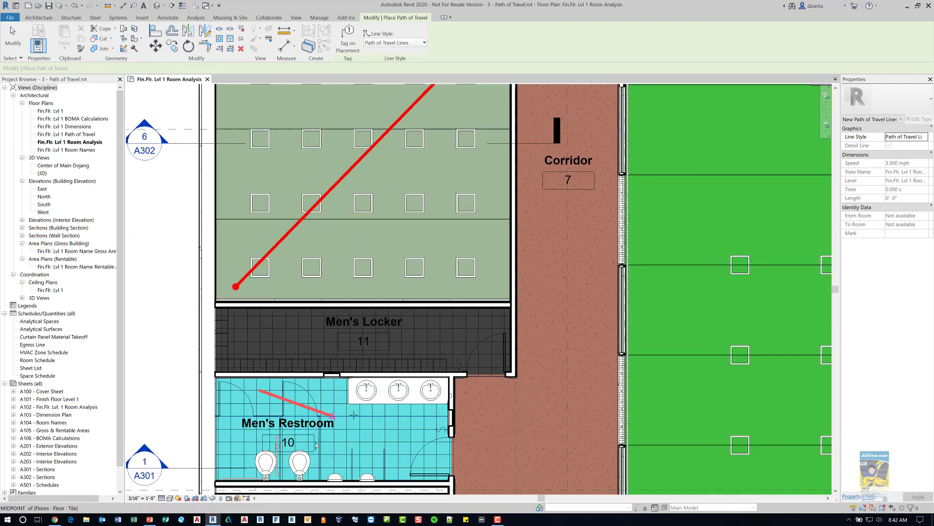
pyautogui.scroll(-3, 341, 385)
pyautogui.click(302, 471)
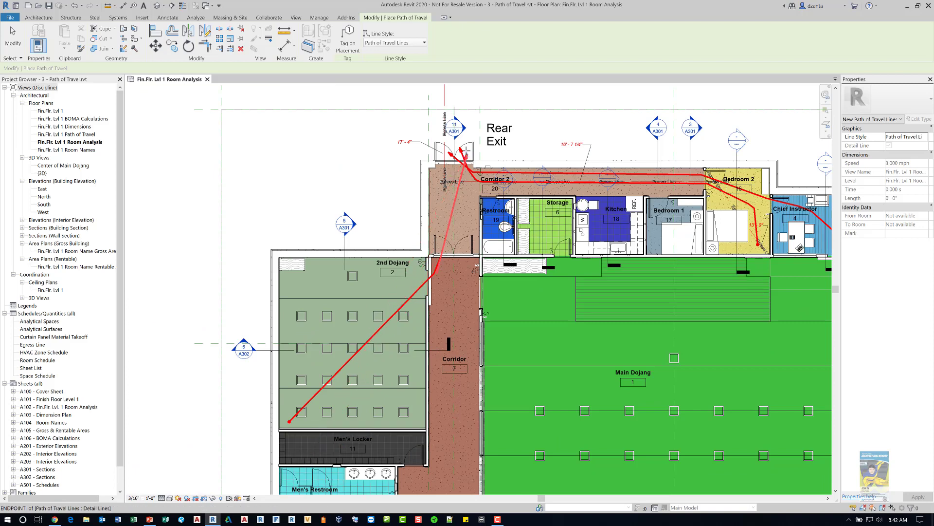
pyautogui.scroll(4, 462, 150)
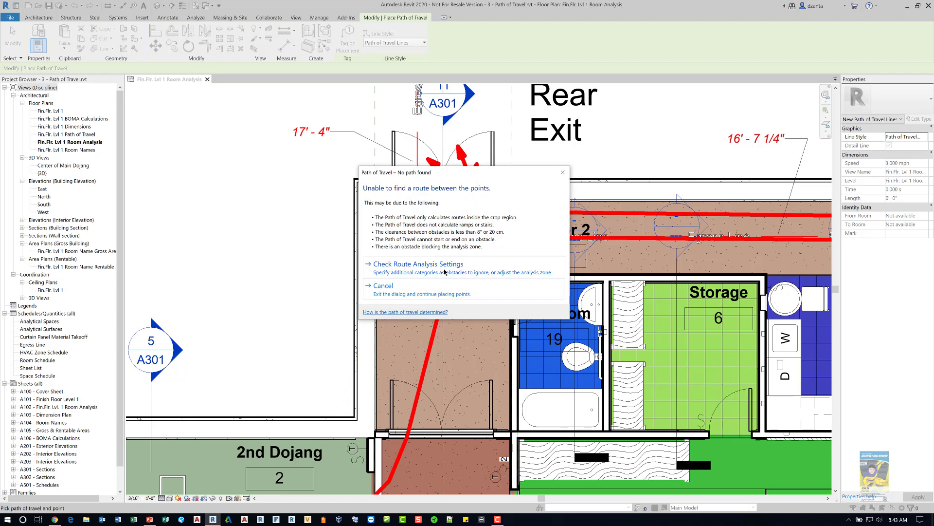
pyautogui.click(564, 172)
# Draw a path of travel from the Men's Locker to the Rear Exit
pyautogui.scroll(-1, 374, 360)
pyautogui.scroll(-2, 375, 361)
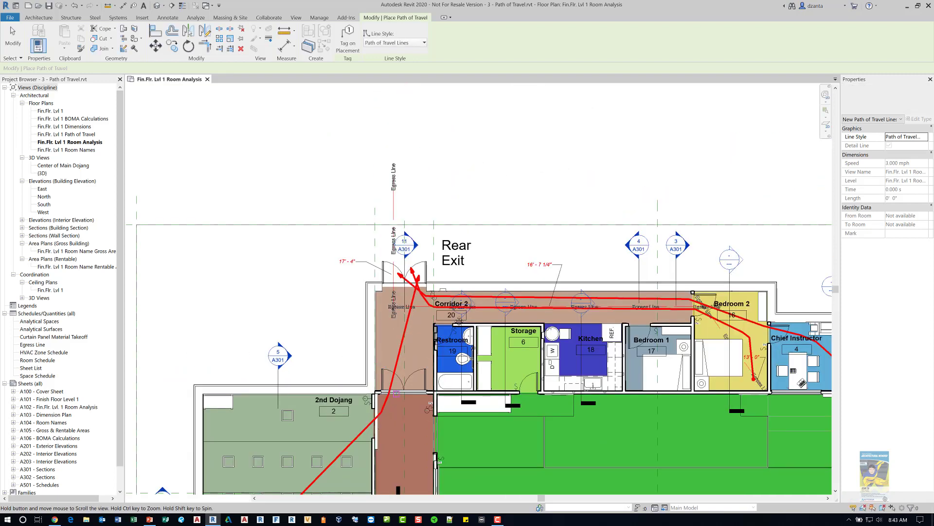
pyautogui.scroll(3, 363, 348)
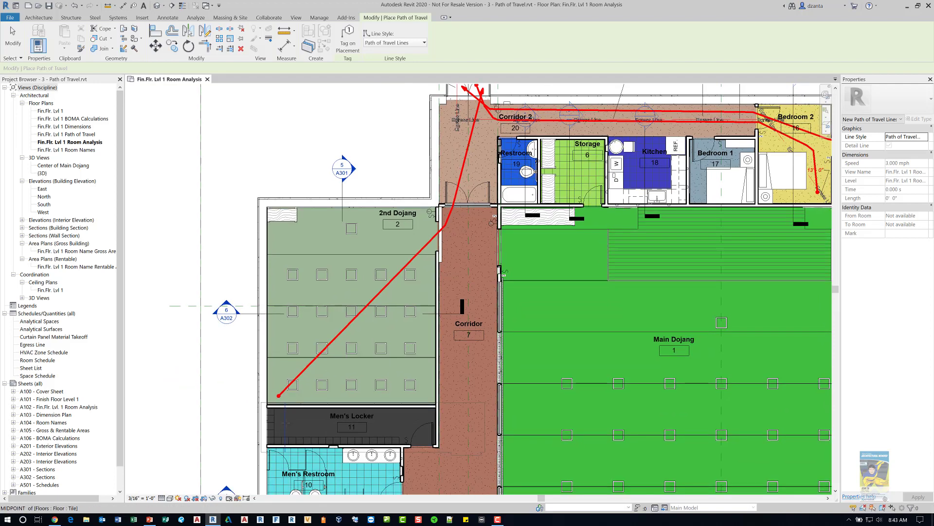
pyautogui.scroll(2, 285, 426)
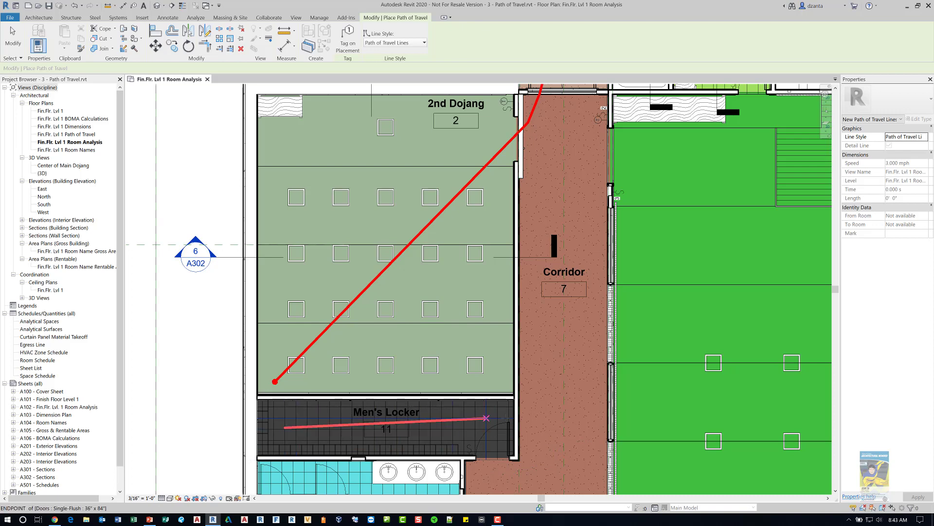
pyautogui.scroll(-3, 297, 467)
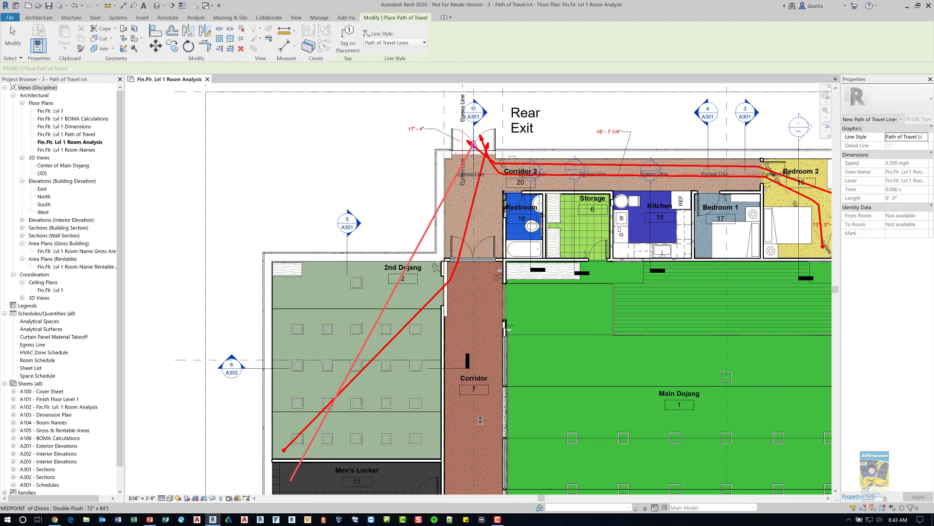
pyautogui.moveTo(487, 434); pyautogui.dragTo(484, 335, button='middle')
pyautogui.scroll(2, 432, 394)
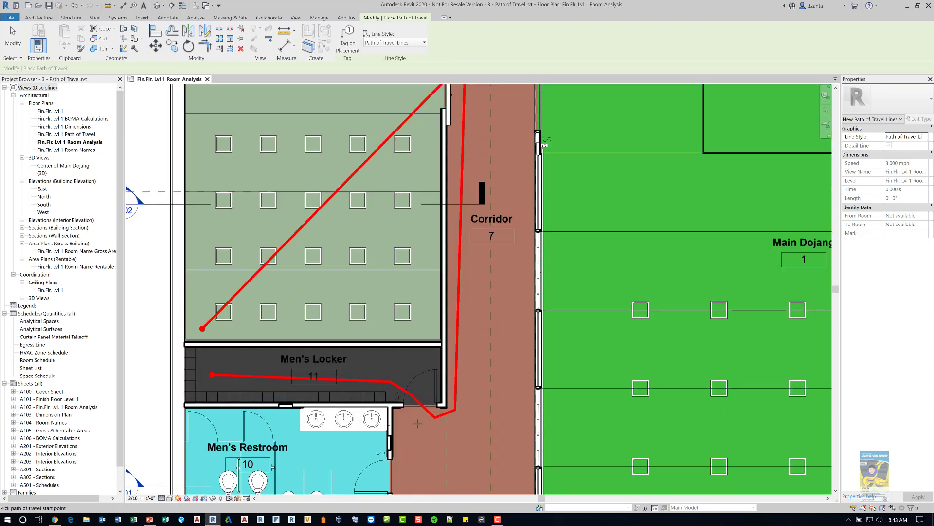
pyautogui.moveTo(450, 433); pyautogui.dragTo(524, 356, button='middle')
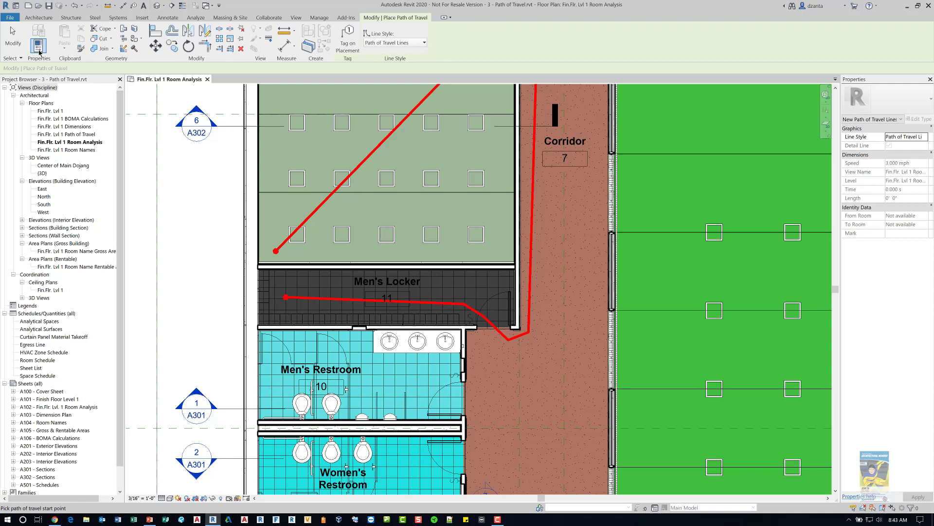
# Finish placing path lines and bring the Rear Exit and Corridor 2 into view
pyautogui.press('Escape')
pyautogui.moveTo(470, 331); pyautogui.dragTo(479, 442, button='middle')
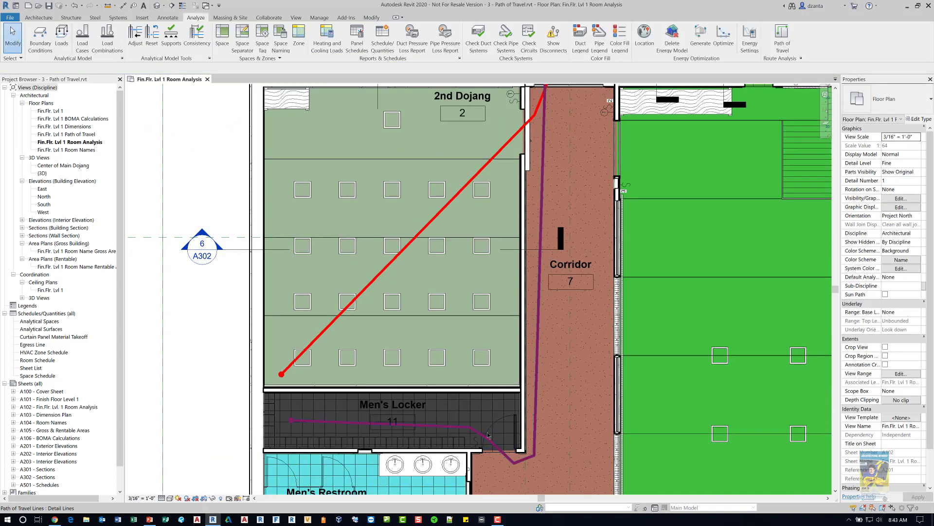
pyautogui.scroll(-2, 536, 291)
pyautogui.moveTo(538, 288); pyautogui.dragTo(489, 312, button='middle')
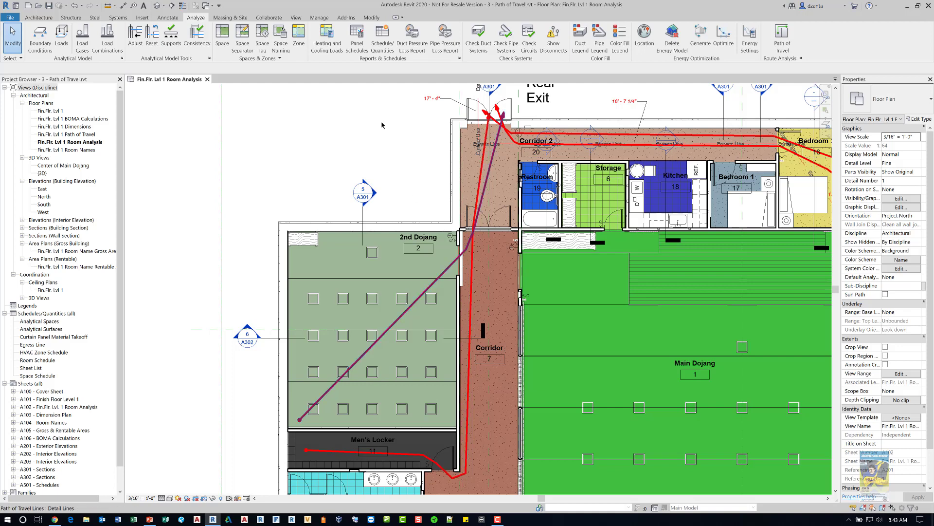
# Tag the 2nd Dojang path line by category, loading the Path Of Travel Tag family
pyautogui.click(170, 19)
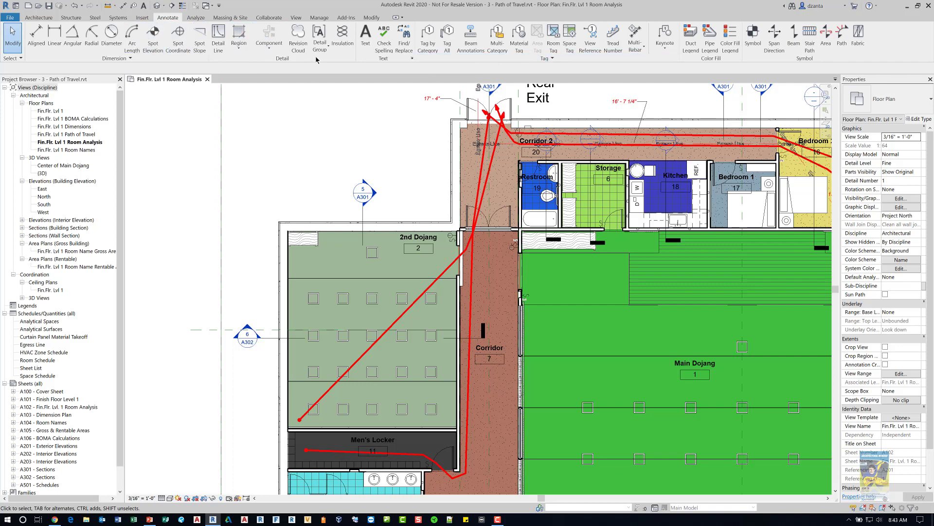
pyautogui.click(428, 39)
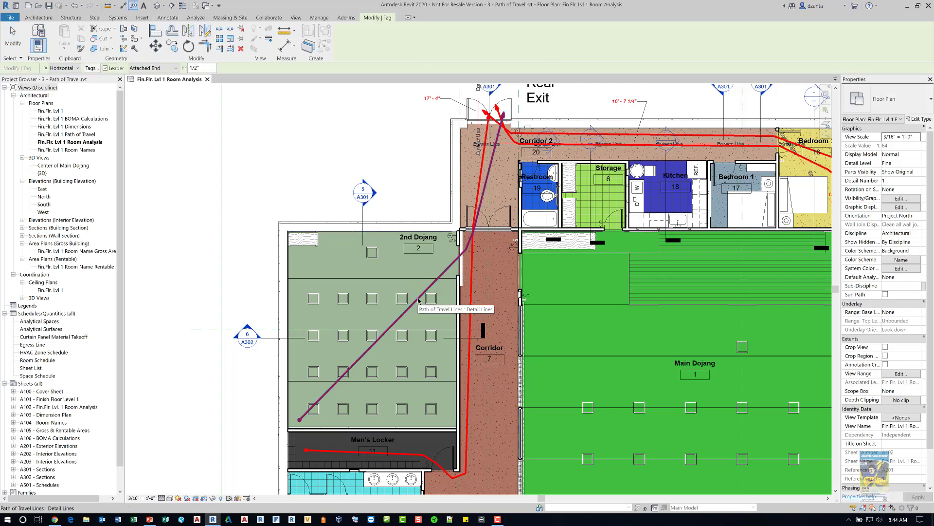
pyautogui.click(419, 301)
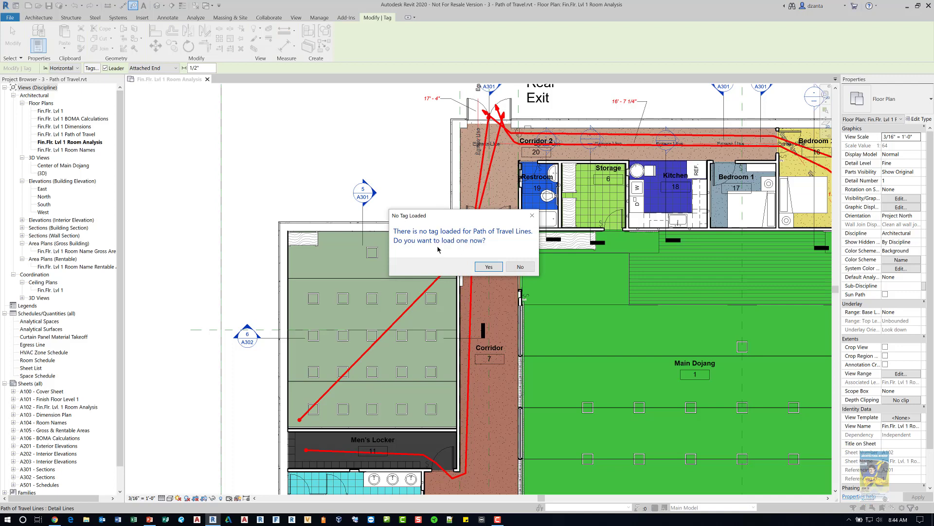
pyautogui.click(489, 267)
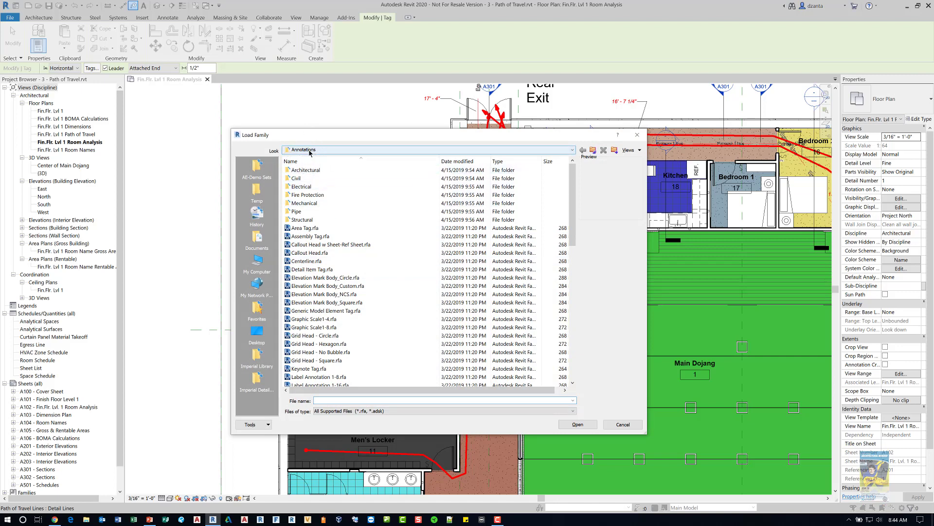
pyautogui.click(309, 150)
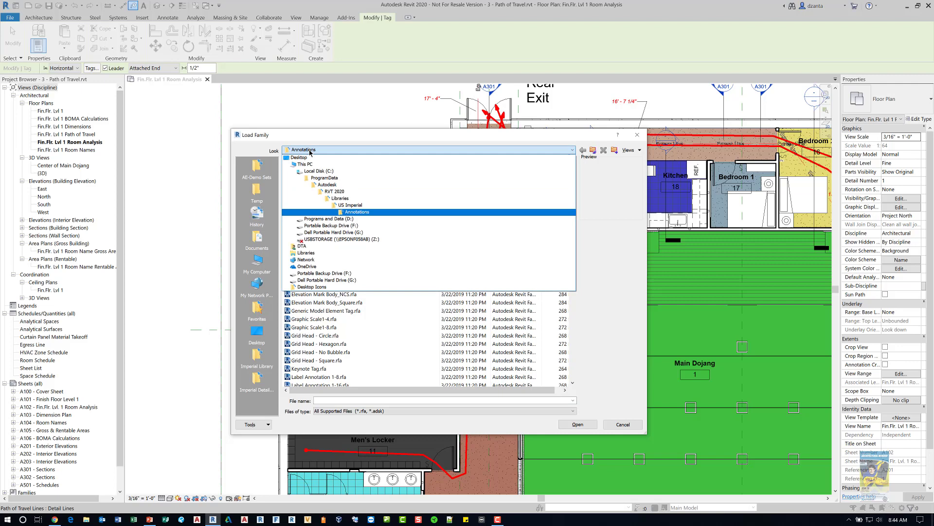
pyautogui.click(310, 152)
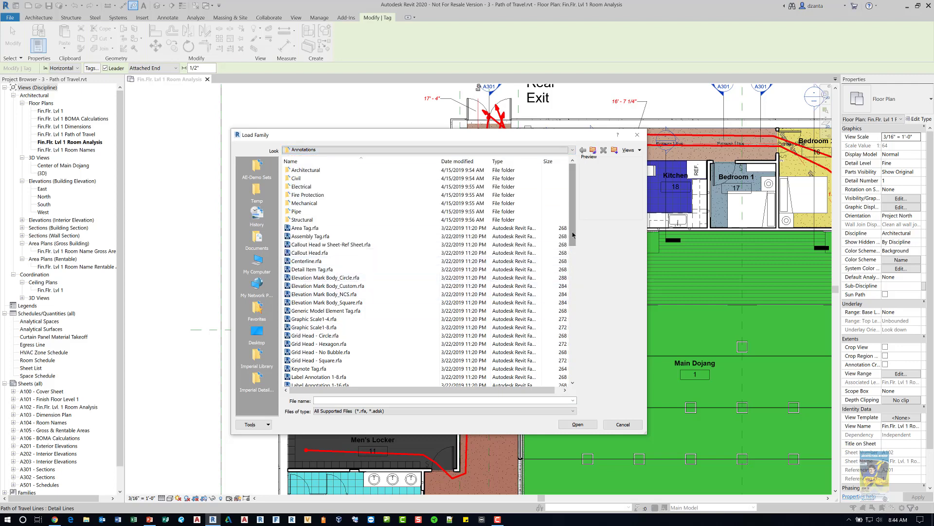
pyautogui.moveTo(572, 238); pyautogui.dragTo(572, 310)
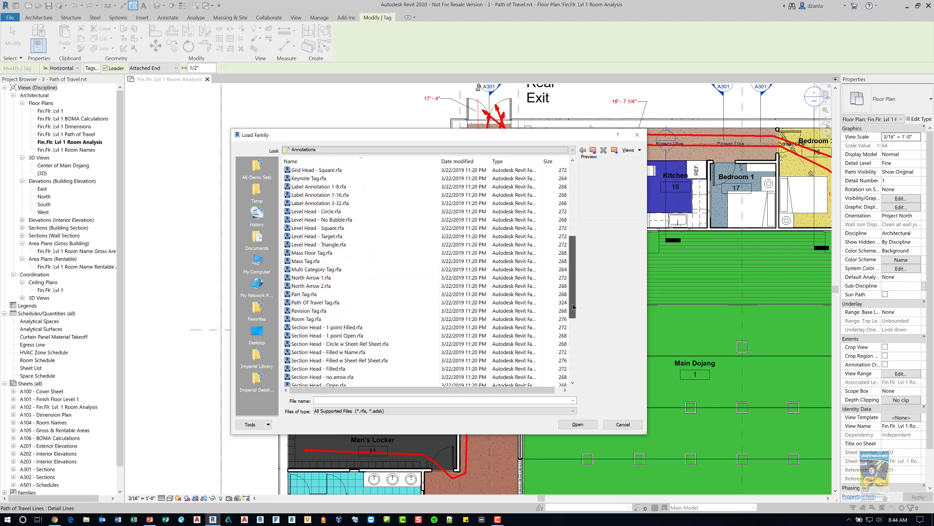
pyautogui.click(321, 303)
pyautogui.click(593, 428)
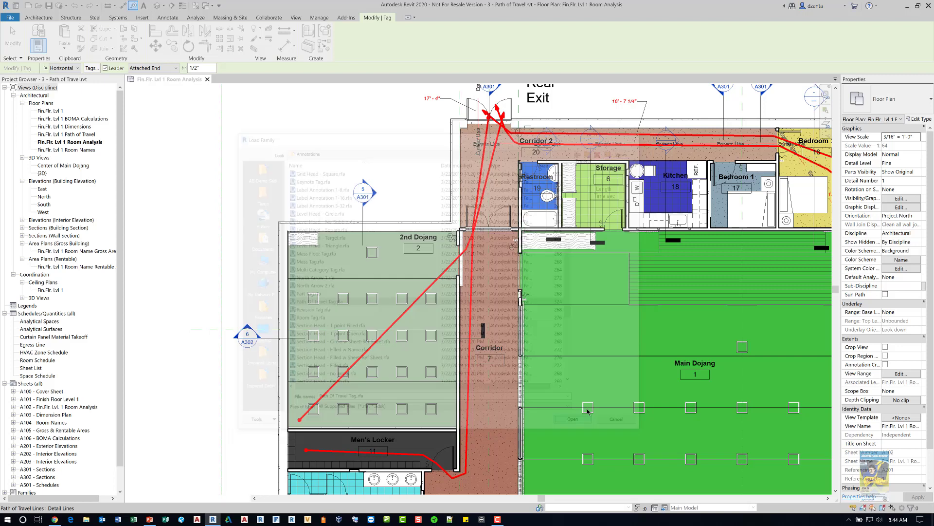
# Place the 51'-9" / 12 sec tag on the path line and move it down-left
pyautogui.scroll(4, 404, 312)
pyautogui.scroll(2, 404, 312)
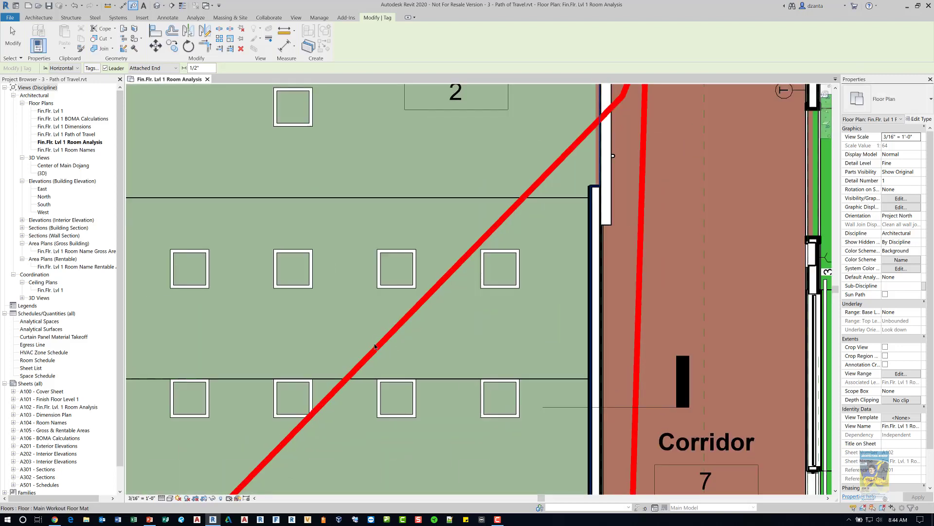
pyautogui.click(363, 362)
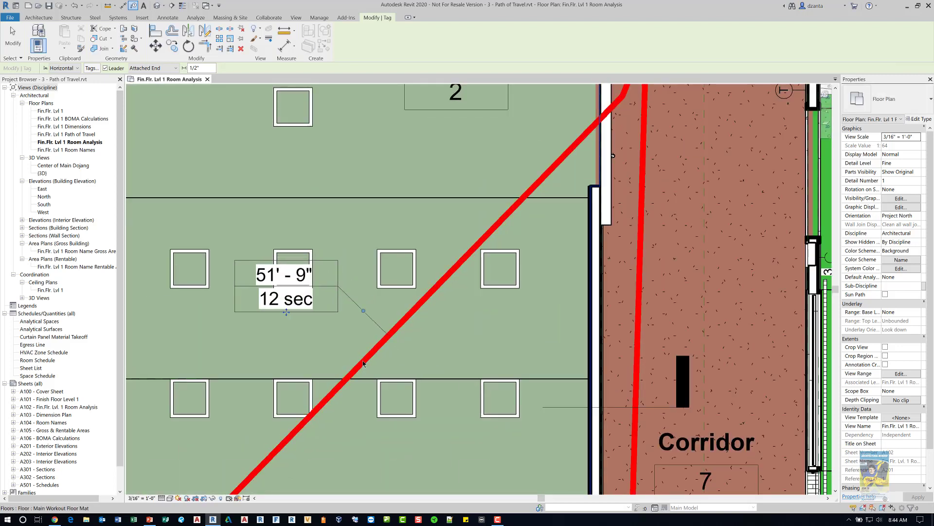
pyautogui.moveTo(291, 310); pyautogui.dragTo(243, 336)
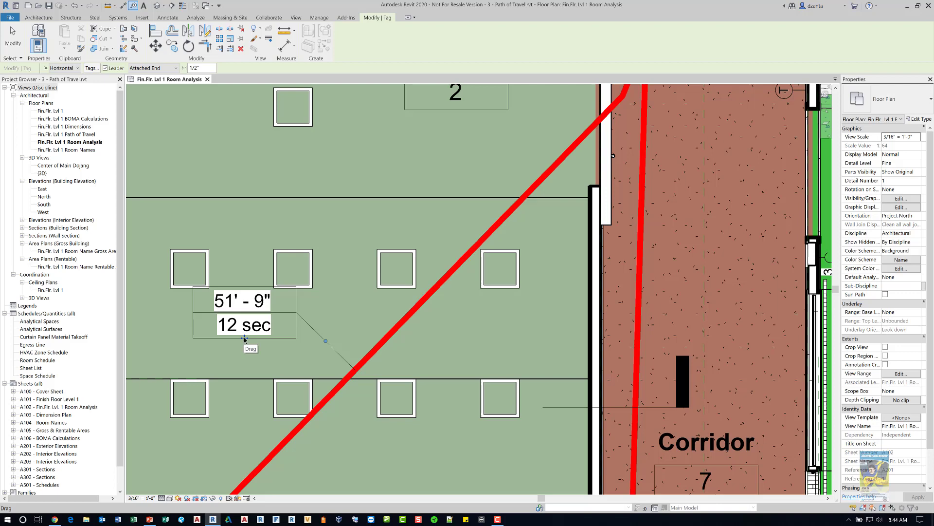
pyautogui.scroll(-3, 244, 335)
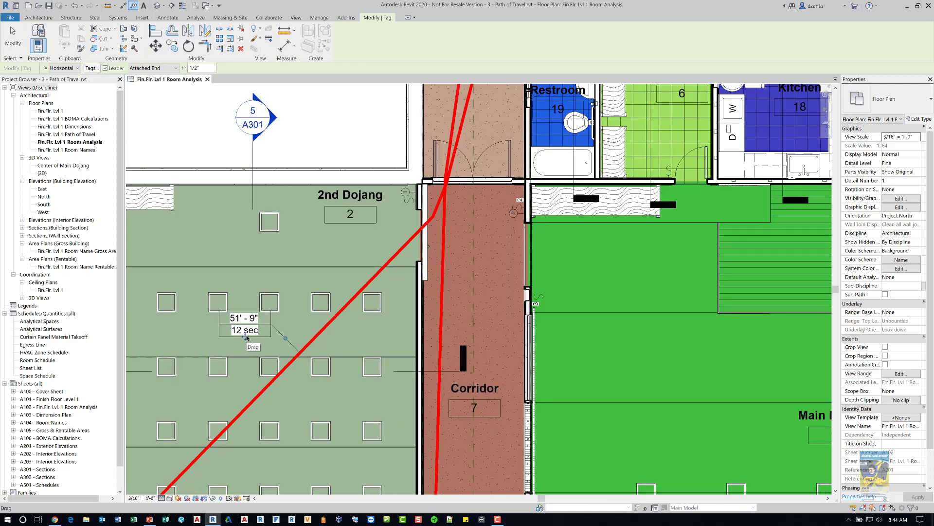
# Select the 2nd Dojang path line to check its properties, then deselect it
pyautogui.click(13, 38)
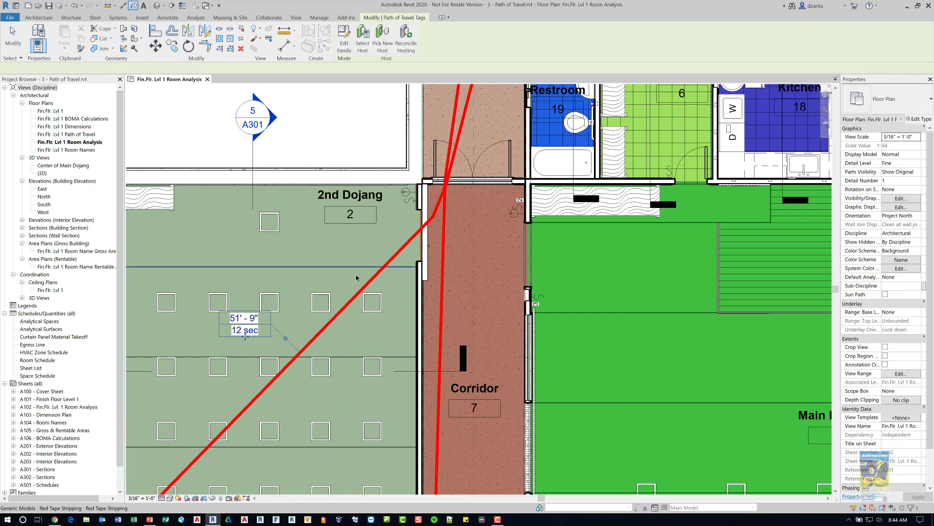
pyautogui.click(432, 217)
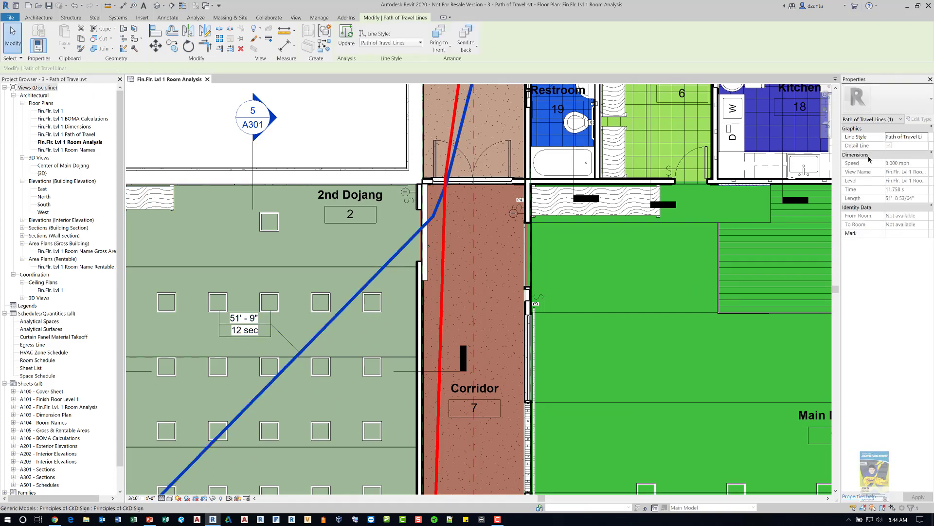
pyautogui.click(21, 44)
pyautogui.scroll(-3, 438, 244)
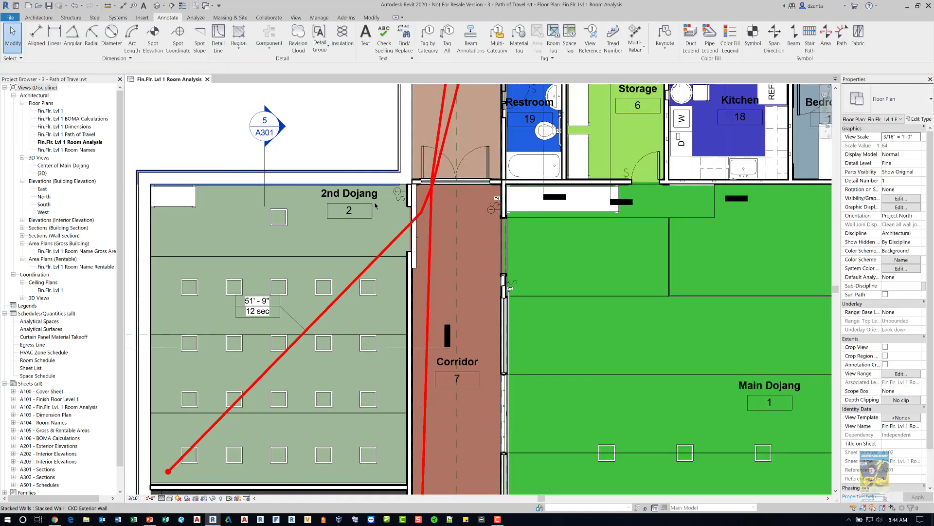
pyautogui.scroll(2, 564, 186)
# Open the 16'-7 1/4" egress line tag's family and review its 20'-0" label parameters
pyautogui.scroll(3, 652, 170)
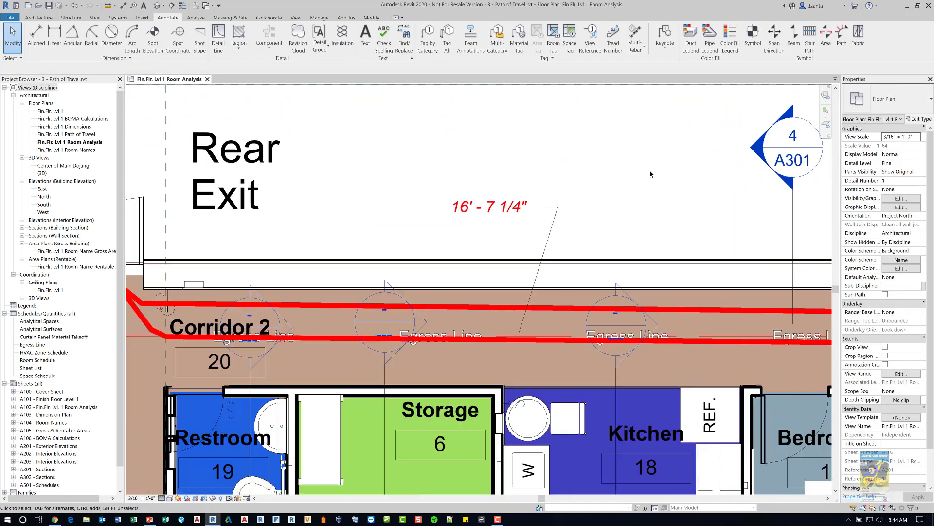
pyautogui.click(543, 210)
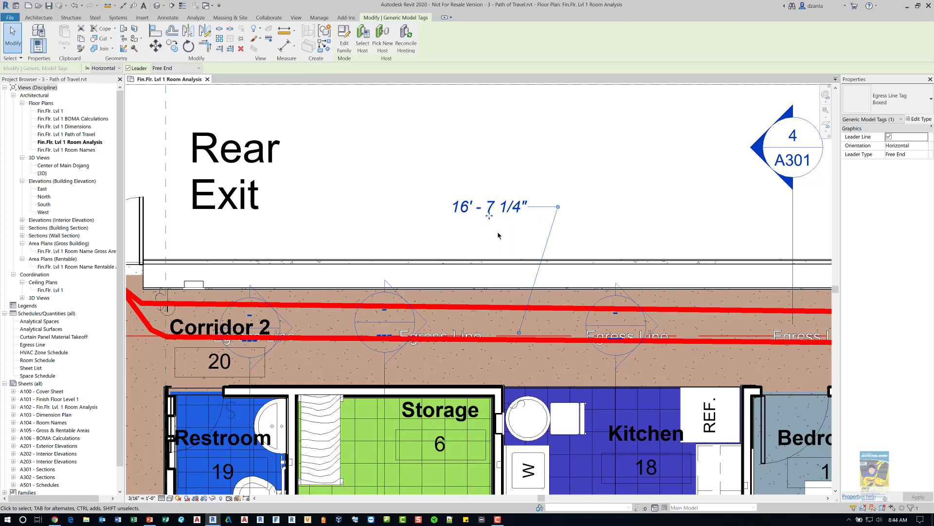
pyautogui.click(344, 46)
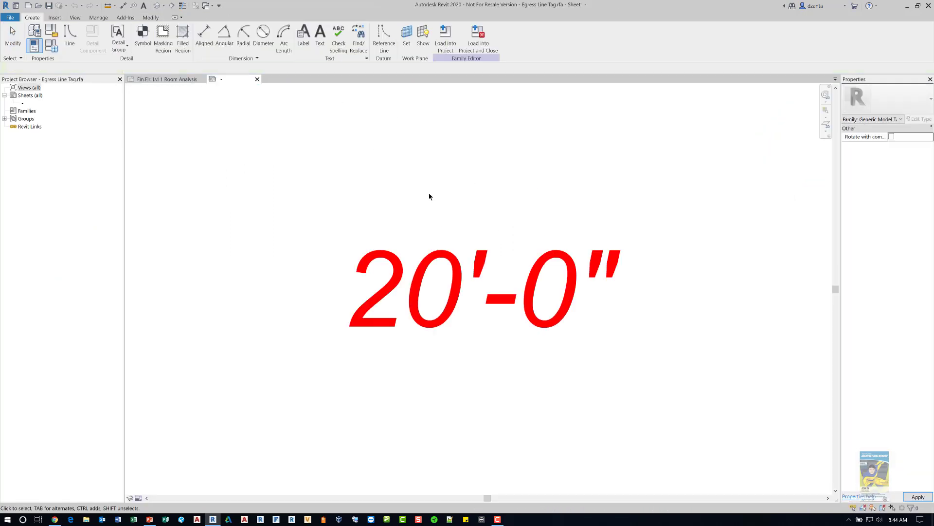
pyautogui.click(438, 254)
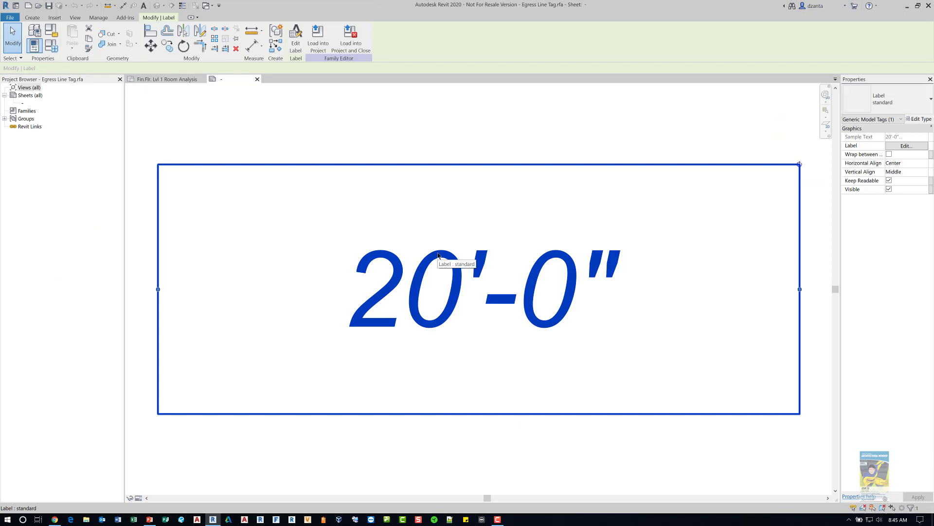
pyautogui.click(296, 42)
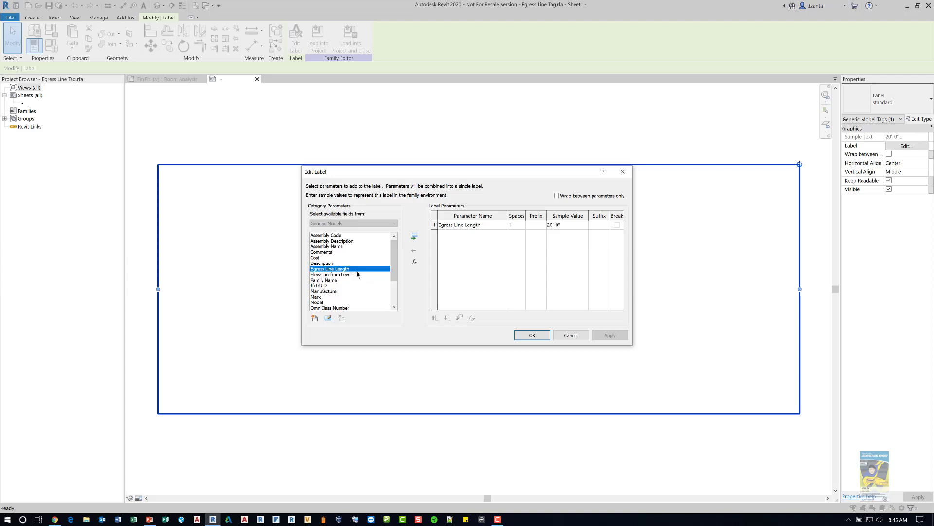
pyautogui.click(570, 335)
# Close the Egress Line Tag family without saving changes
pyautogui.click(299, 114)
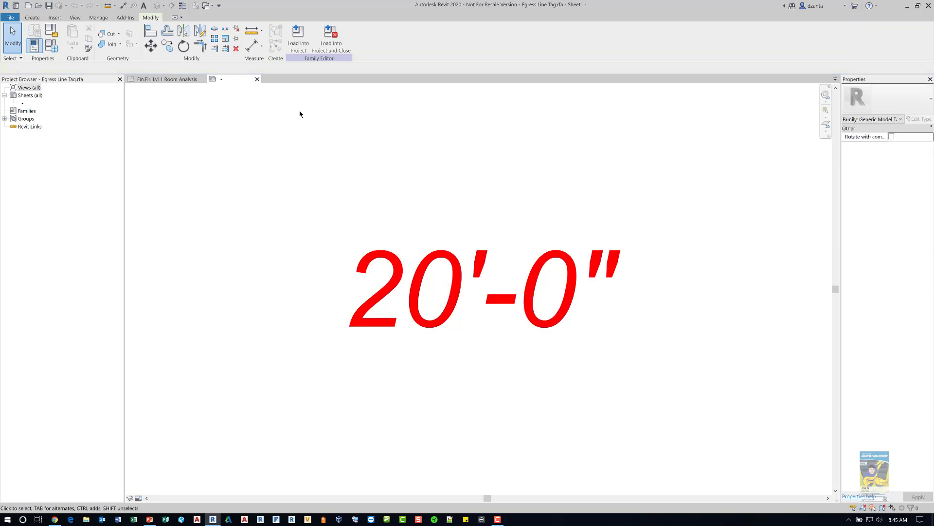
pyautogui.click(257, 79)
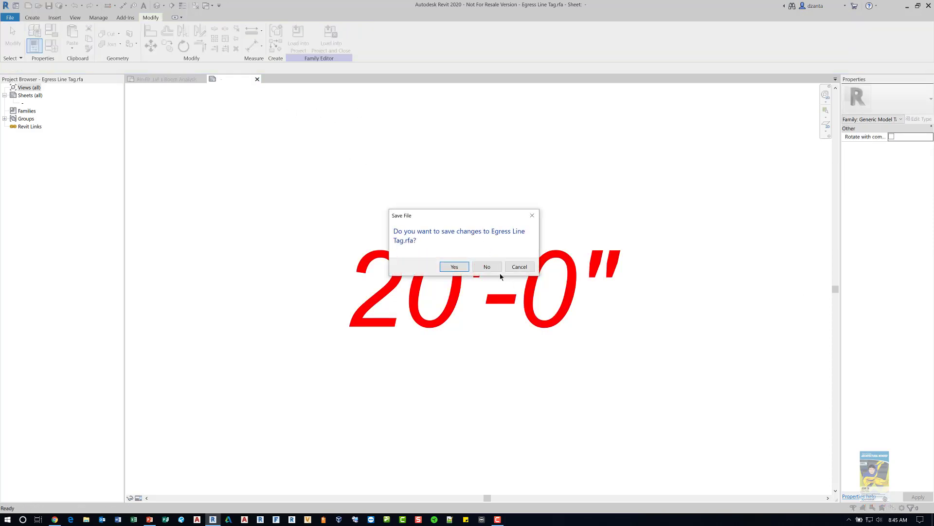
pyautogui.click(490, 267)
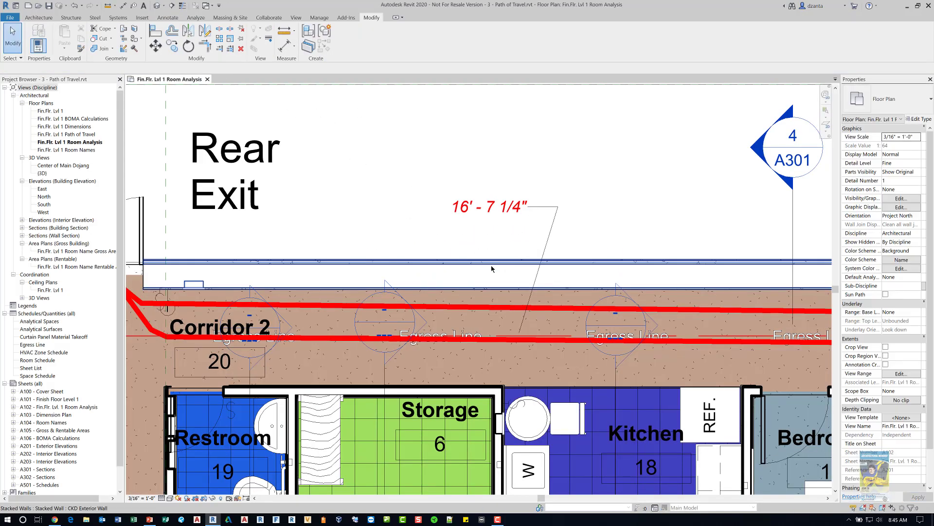
# Inspect the egress line near the Main Entrance, then clear the selection
pyautogui.scroll(-4, 492, 270)
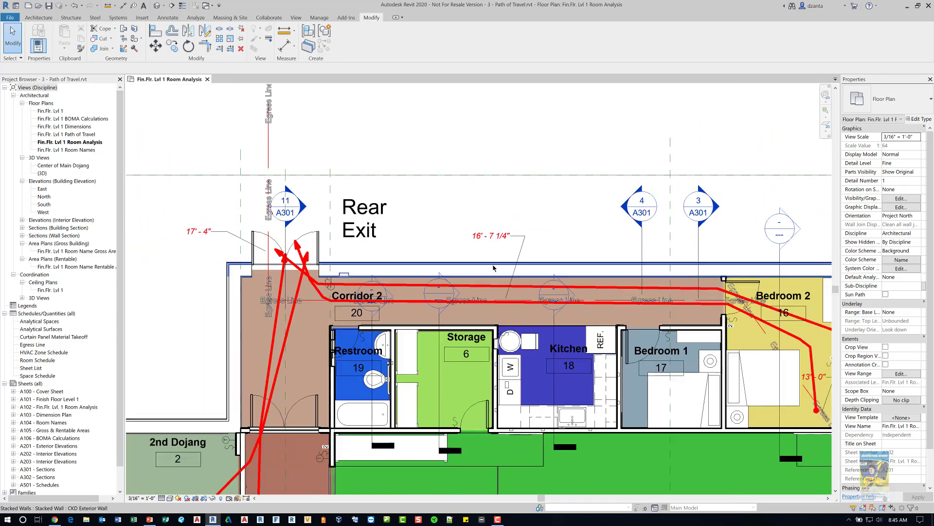
pyautogui.scroll(-5, 497, 290)
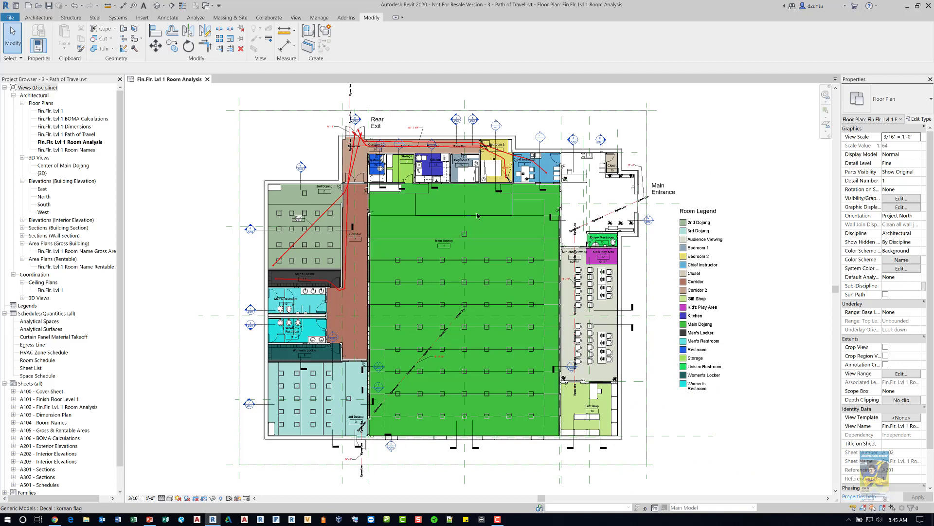
pyautogui.scroll(3, 658, 199)
pyautogui.scroll(4, 658, 199)
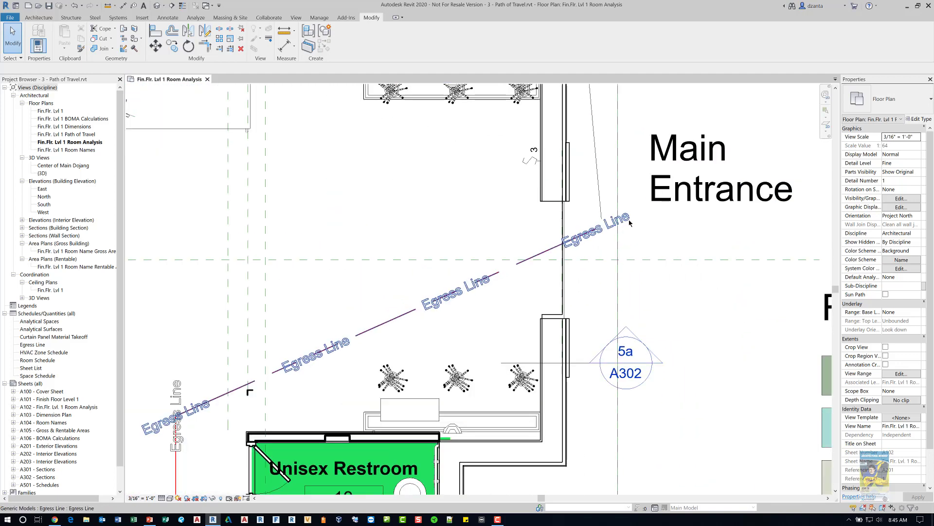
pyautogui.click(628, 223)
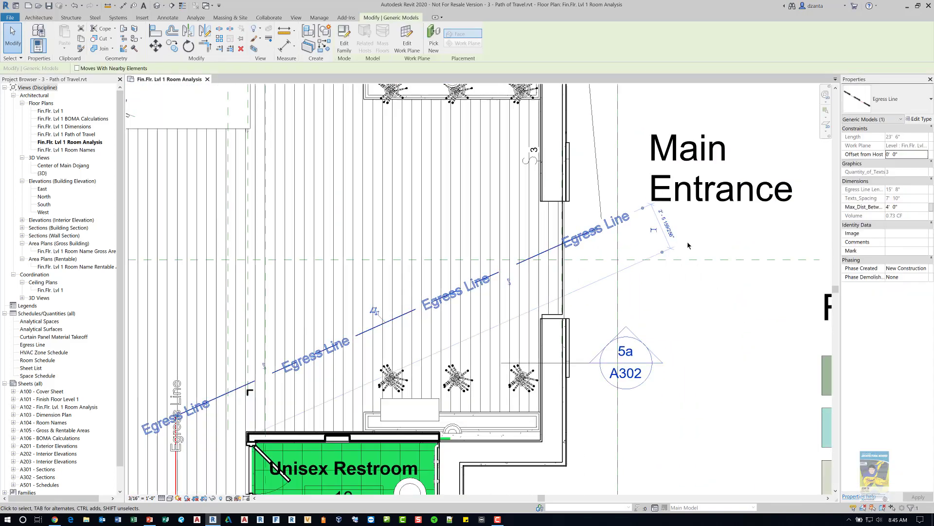
pyautogui.click(730, 307)
# Switch to the default 3D view of the building using the 3D shortcut
pyautogui.scroll(-5, 730, 305)
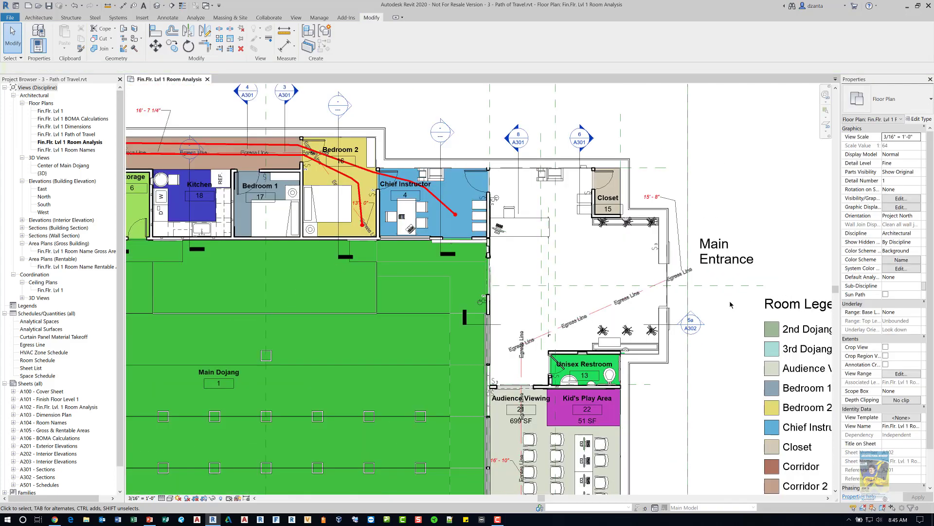
pyautogui.scroll(-2, 730, 305)
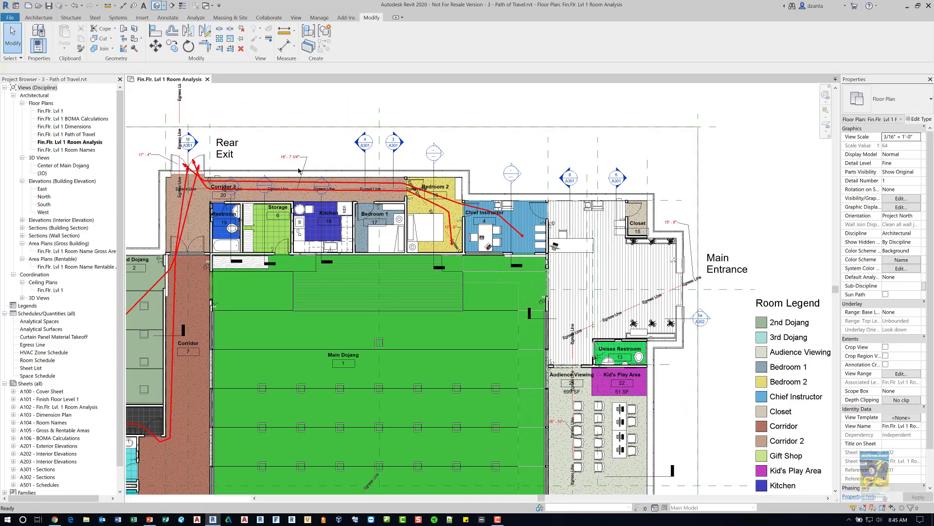
pyautogui.press('3')
pyautogui.press('d')
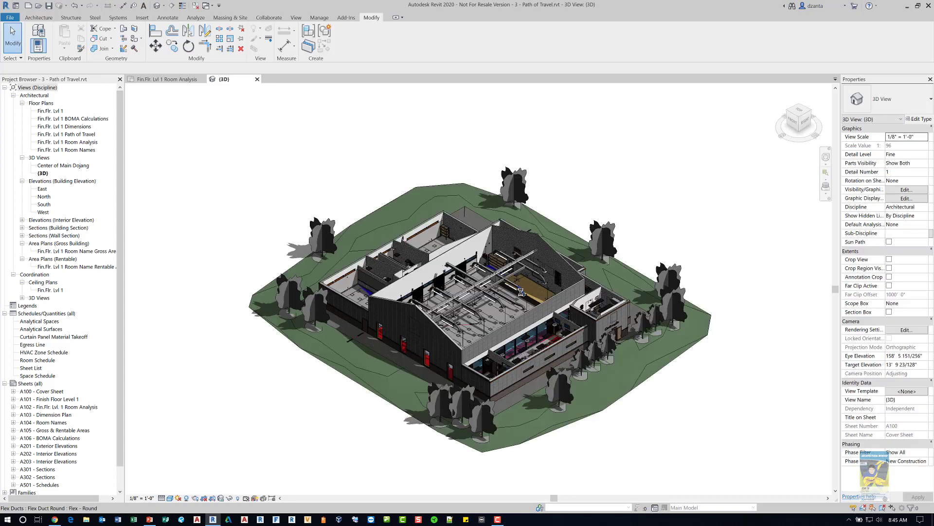
# Orbit and zoom the 3D model to examine the exit door's egress line, then close the {3D} view
pyautogui.keyDown('shift'); pyautogui.moveTo(520, 292); pyautogui.dragTo(402, 295, button='middle'); pyautogui.keyUp('shift')
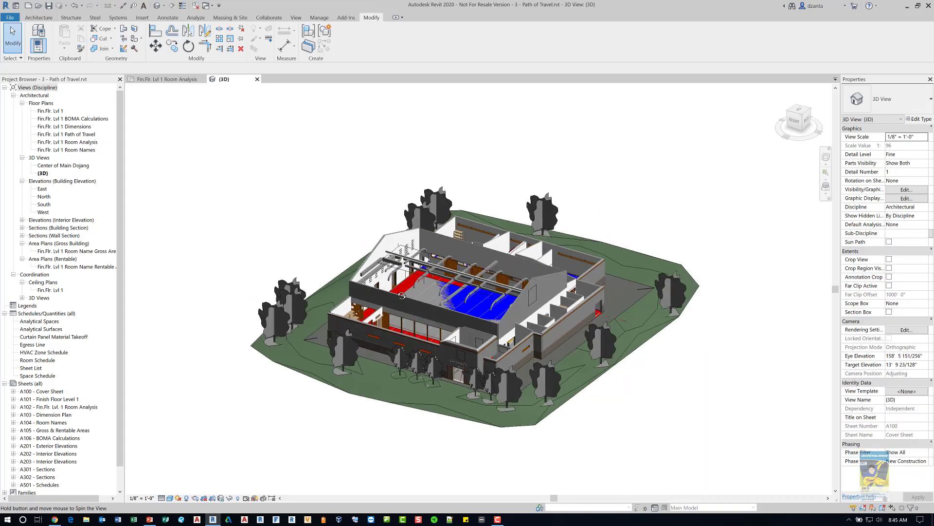
pyautogui.scroll(5, 609, 296)
pyautogui.keyDown('shift'); pyautogui.moveTo(608, 297); pyautogui.dragTo(592, 350, button='middle'); pyautogui.keyUp('shift')
pyautogui.keyDown('shift'); pyautogui.moveTo(636, 387); pyautogui.dragTo(526, 339, button='middle'); pyautogui.keyUp('shift')
pyautogui.scroll(5, 526, 339)
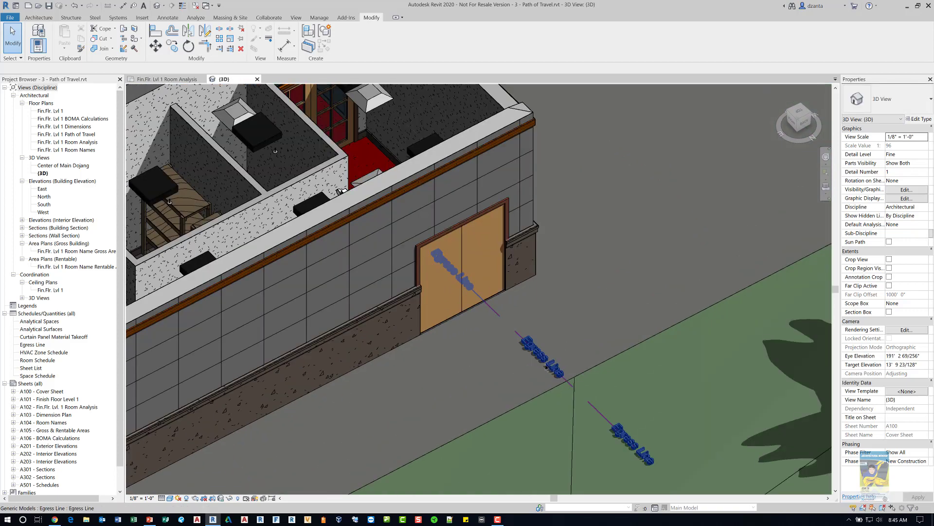
pyautogui.scroll(-5, 546, 368)
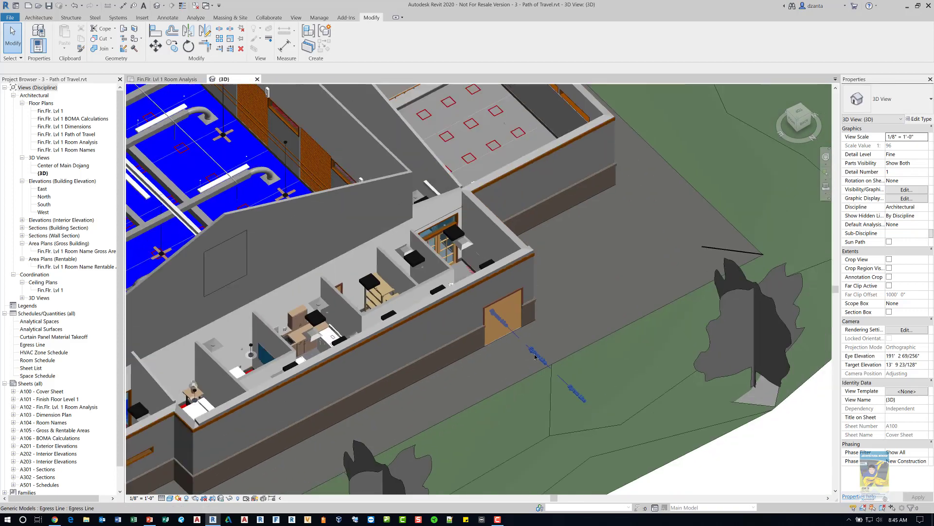
pyautogui.click(257, 79)
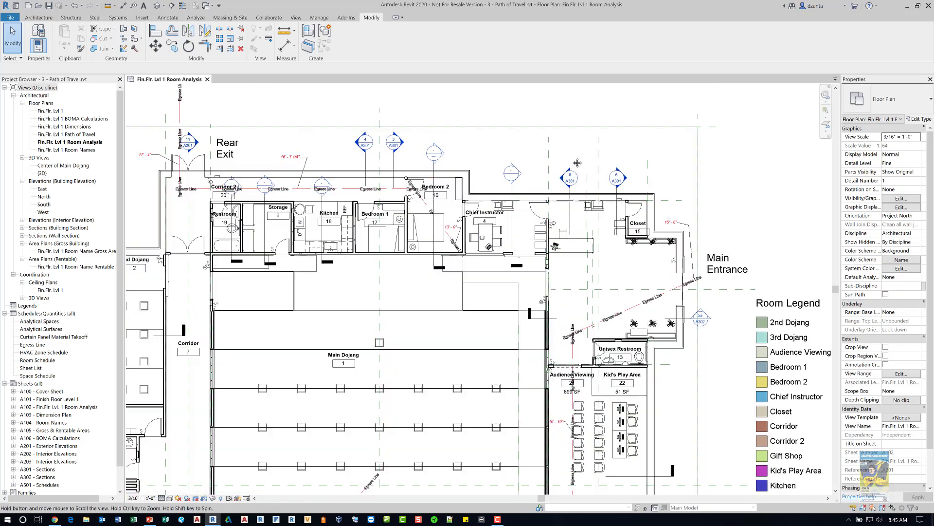
pyautogui.moveTo(140, 307); pyautogui.dragTo(352, 324, button='middle')
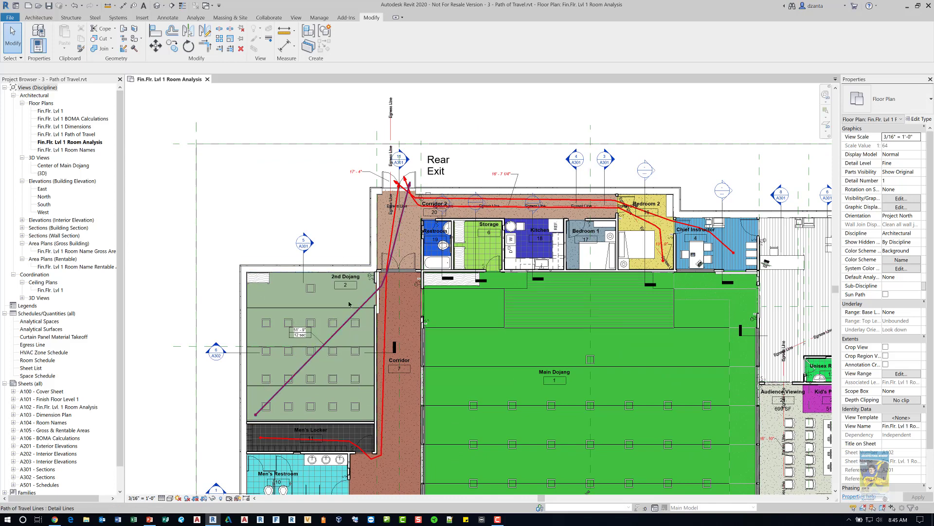
pyautogui.click(328, 18)
pyautogui.click(400, 48)
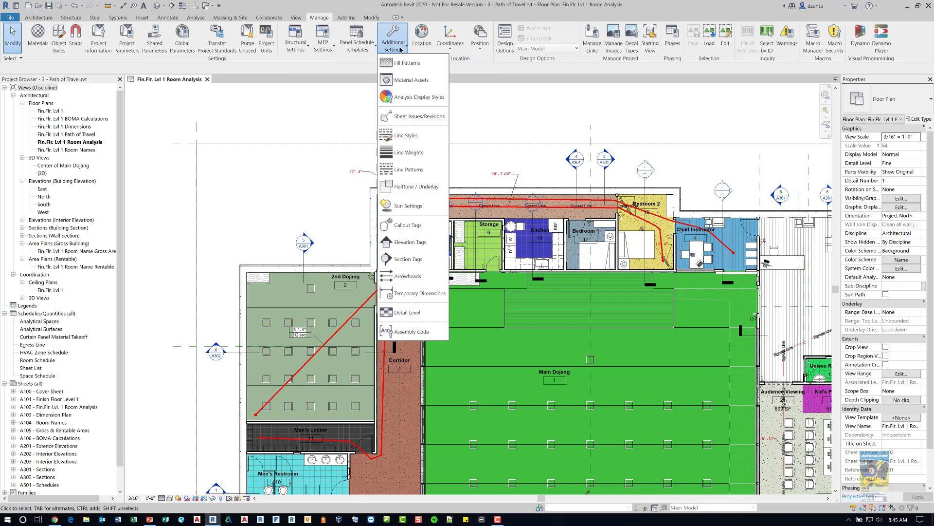
pyautogui.click(405, 136)
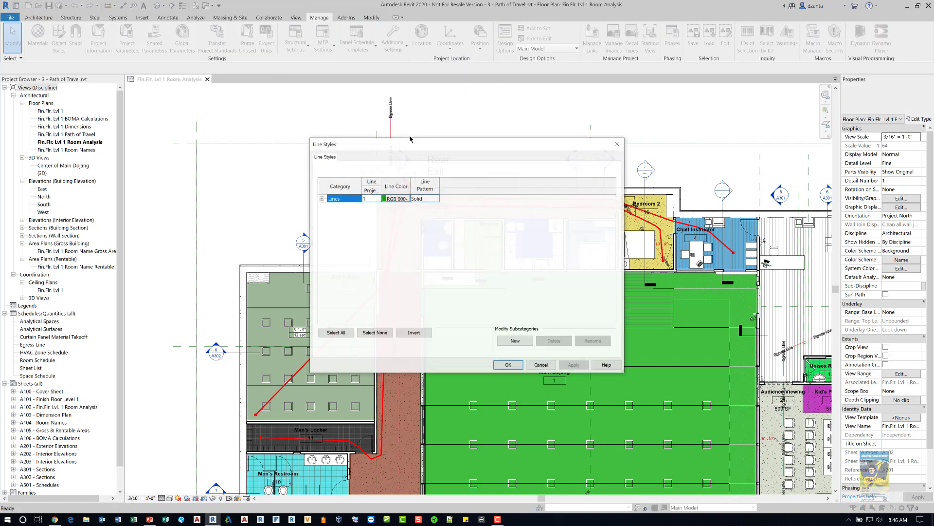
pyautogui.doubleClick(340, 198)
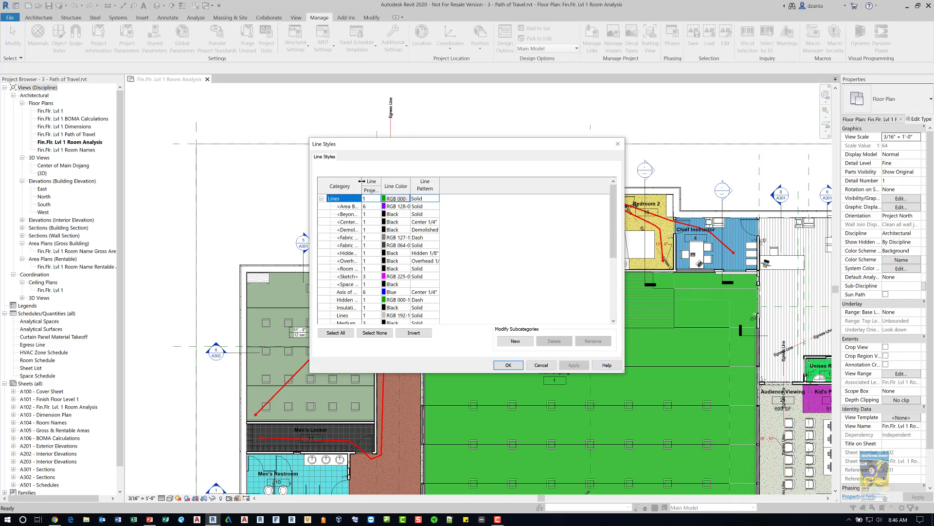
pyautogui.moveTo(361, 187); pyautogui.dragTo(429, 187)
pyautogui.scroll(-2, 374, 294)
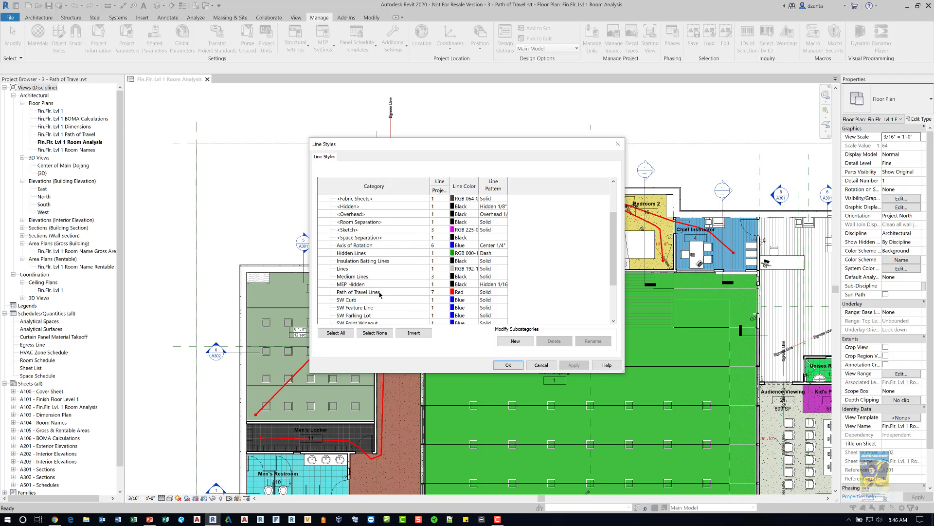
pyautogui.click(462, 294)
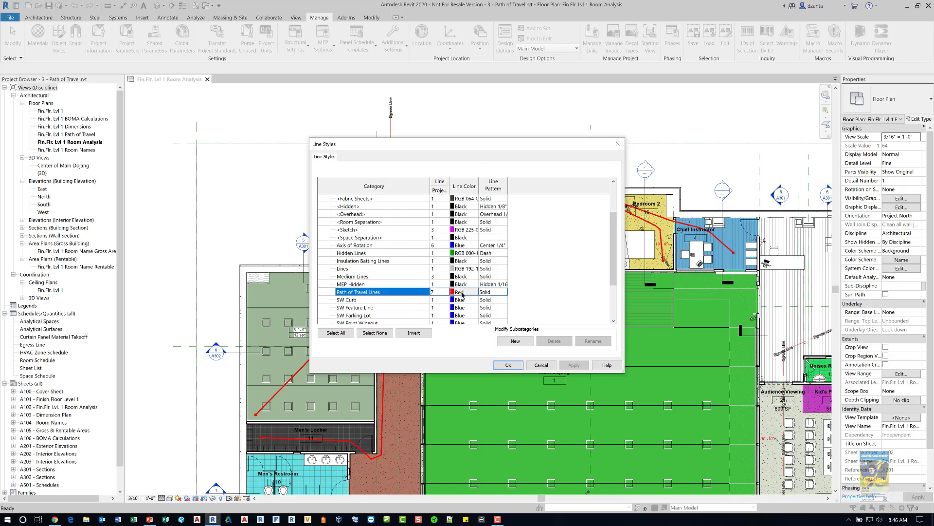
pyautogui.click(441, 292)
pyautogui.click(541, 365)
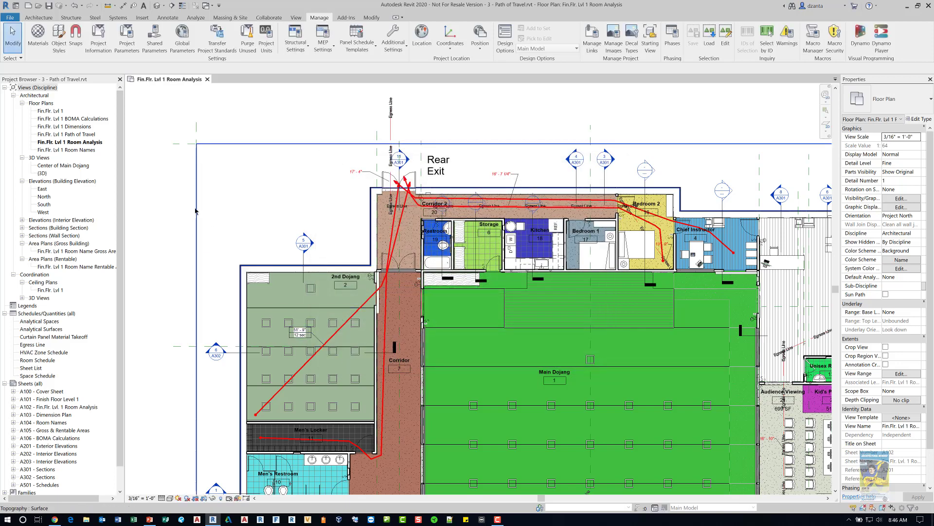
pyautogui.press('z')
pyautogui.press('f')
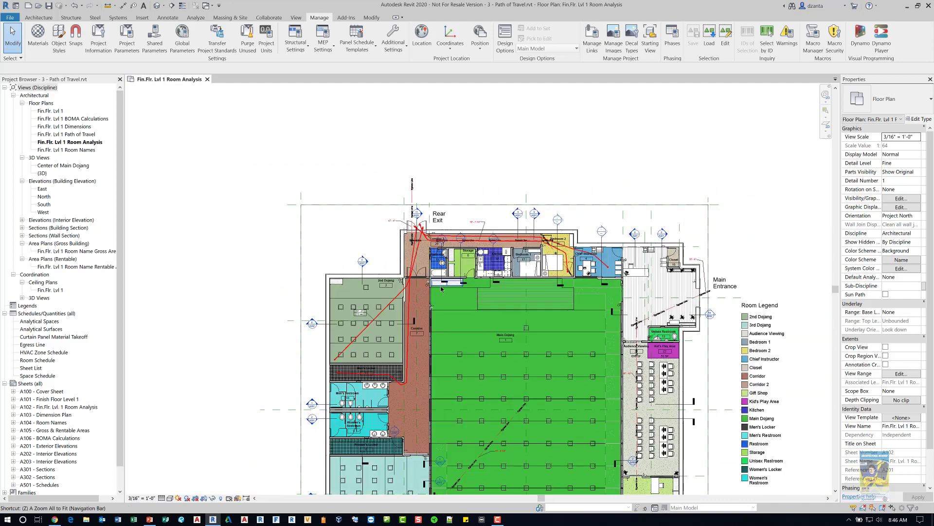